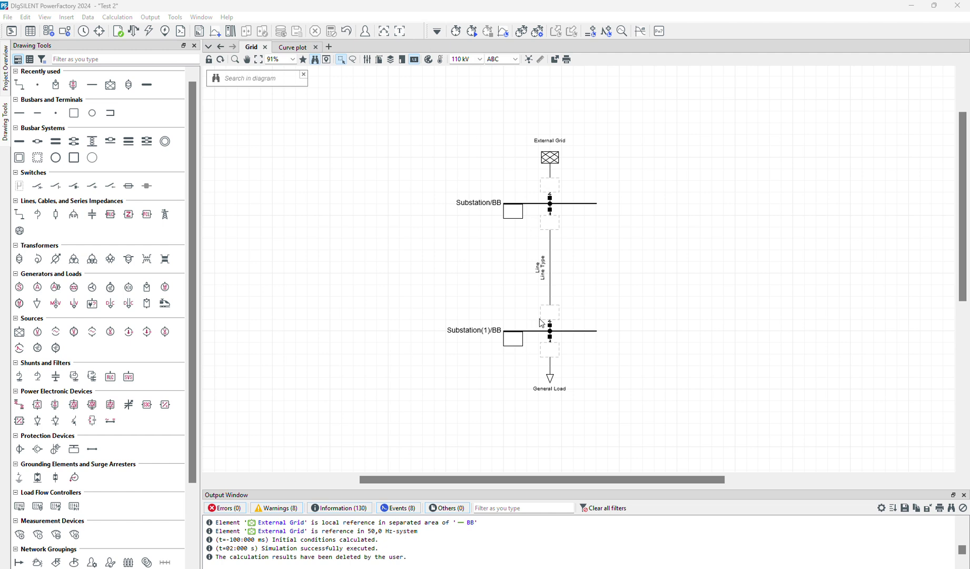
# - Show the General Load's Switch, Load and Power Transfer event options, after briefly checking the busbar's menu
pyautogui.rightClick(554, 376)
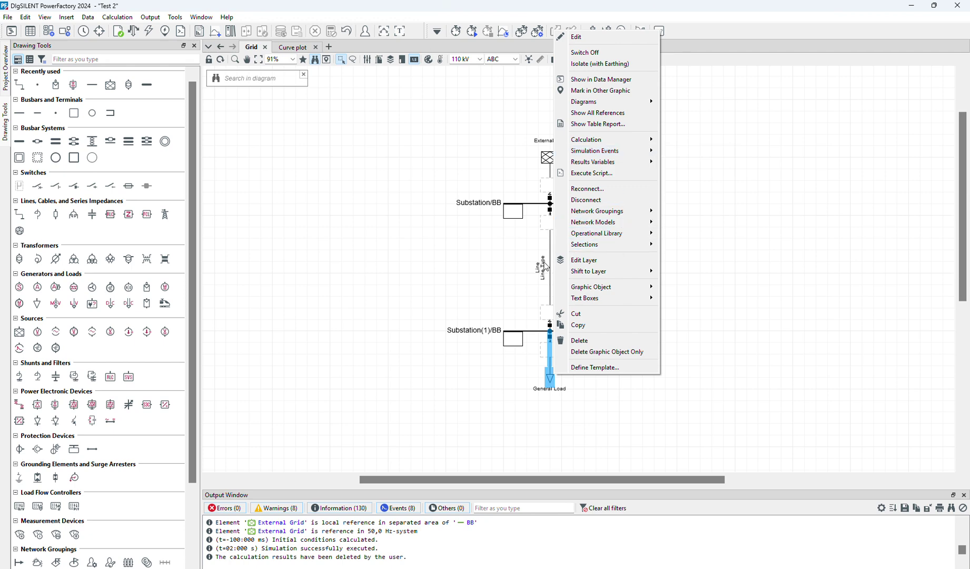
pyautogui.rightClick(533, 336)
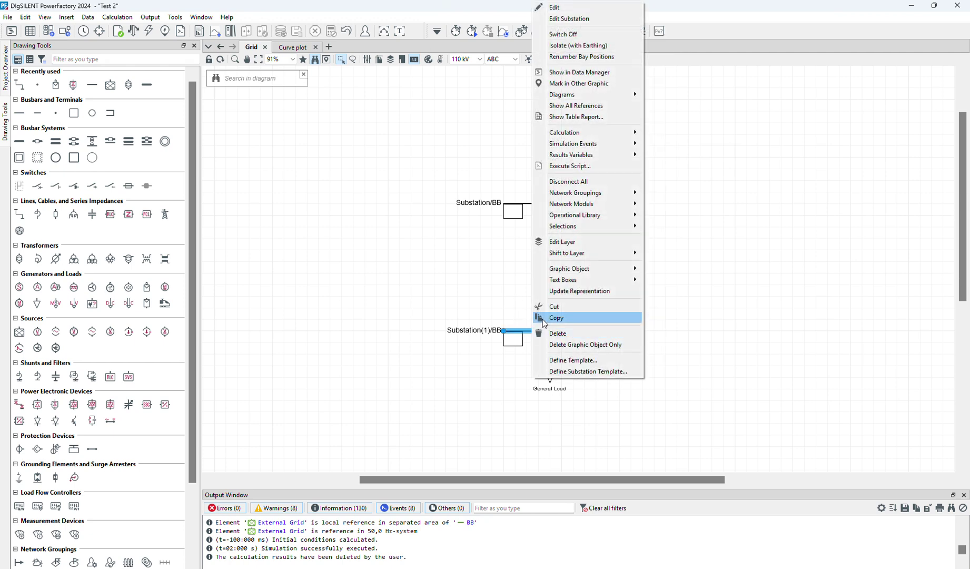
pyautogui.moveTo(572, 144)
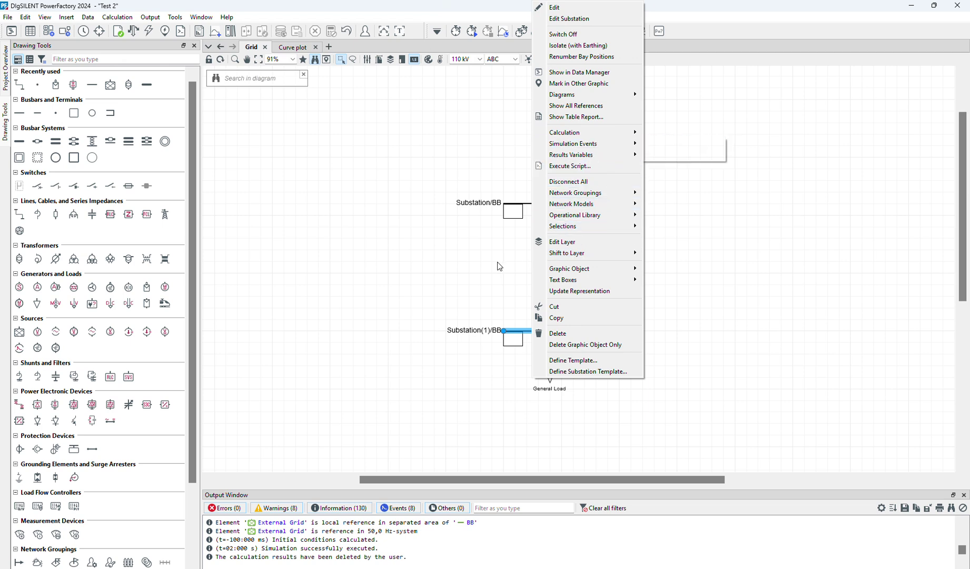
pyautogui.click(501, 266)
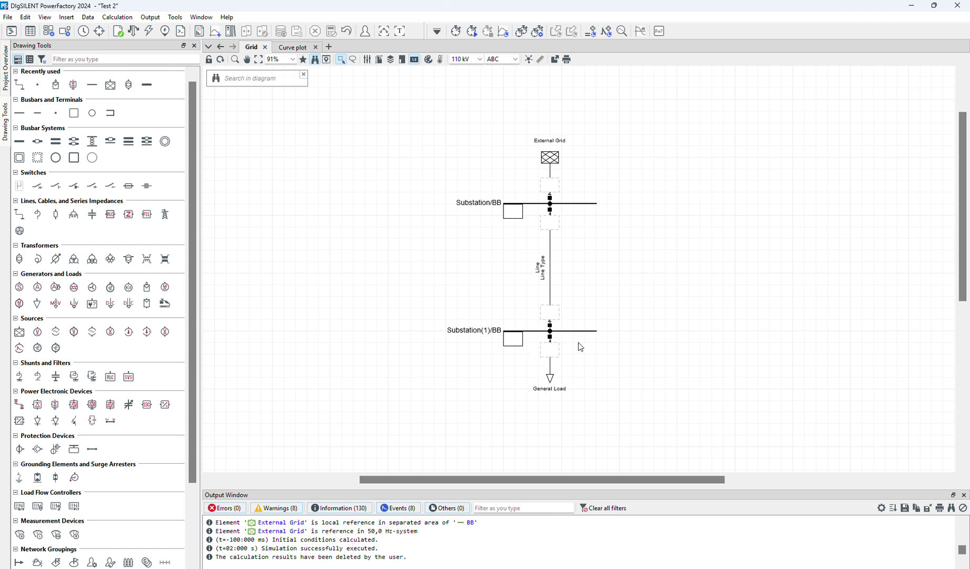
pyautogui.rightClick(551, 379)
pyautogui.moveTo(599, 155)
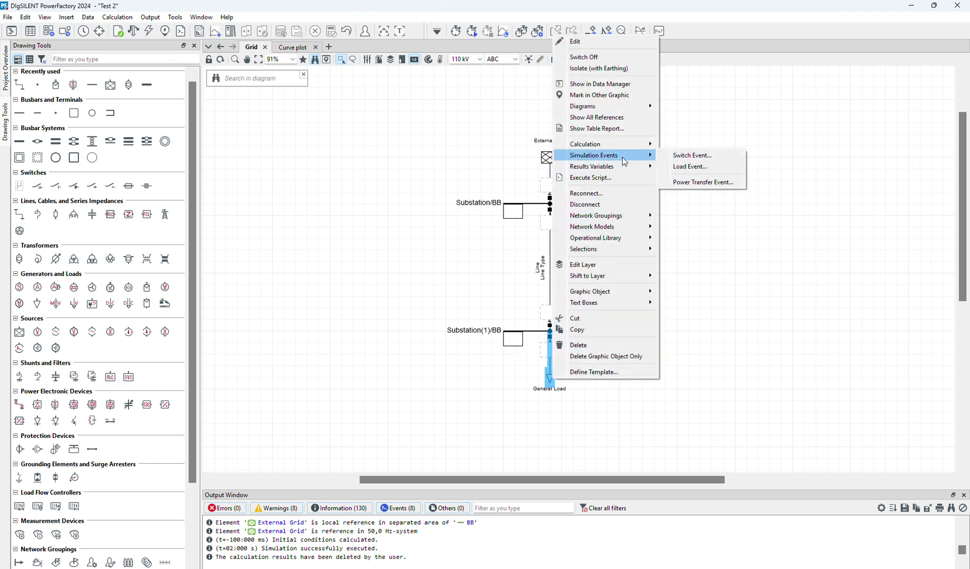
# - Add a General Load Switch Event at 0,5 s with Action Open on All phases
pyautogui.click(690, 156)
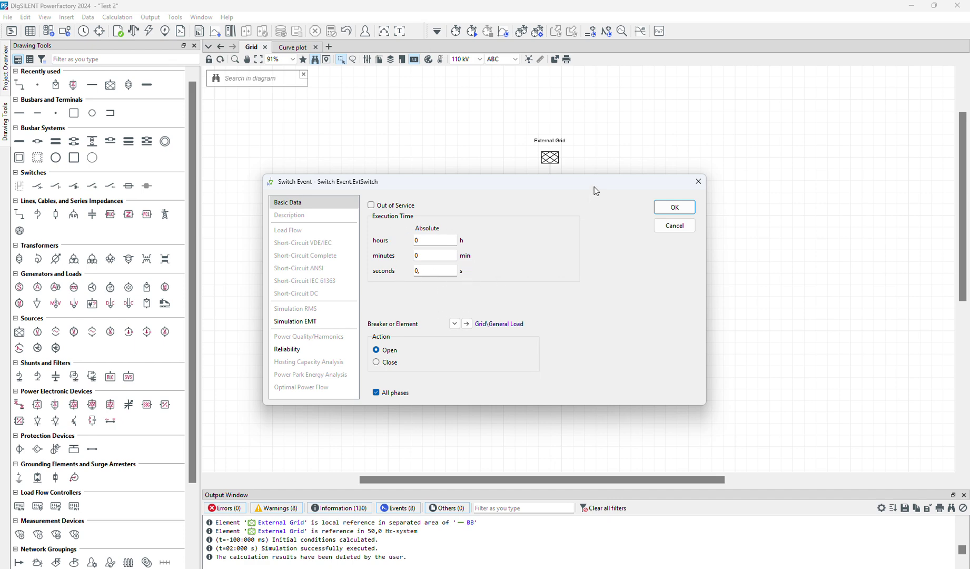
pyautogui.moveTo(596, 189); pyautogui.dragTo(489, 98)
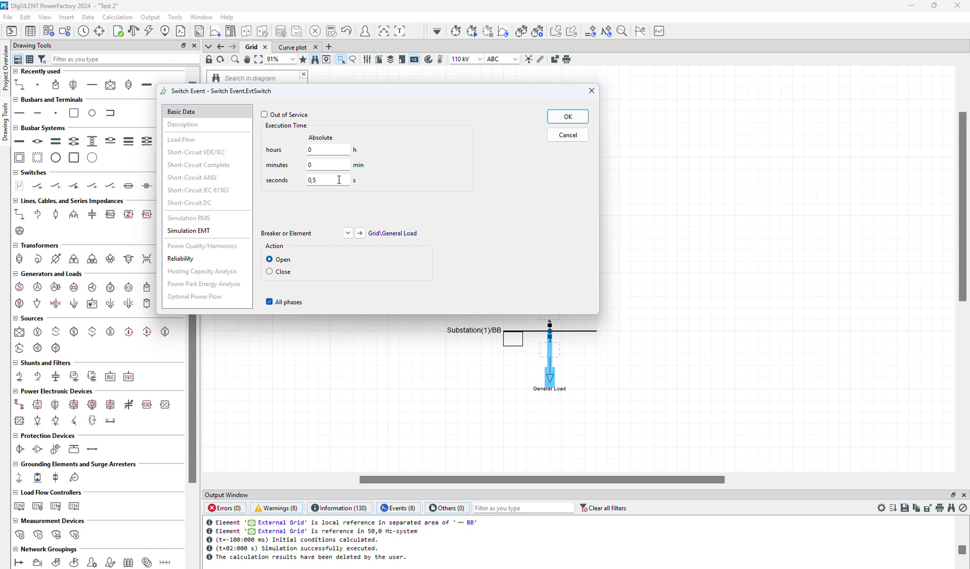
pyautogui.click(568, 116)
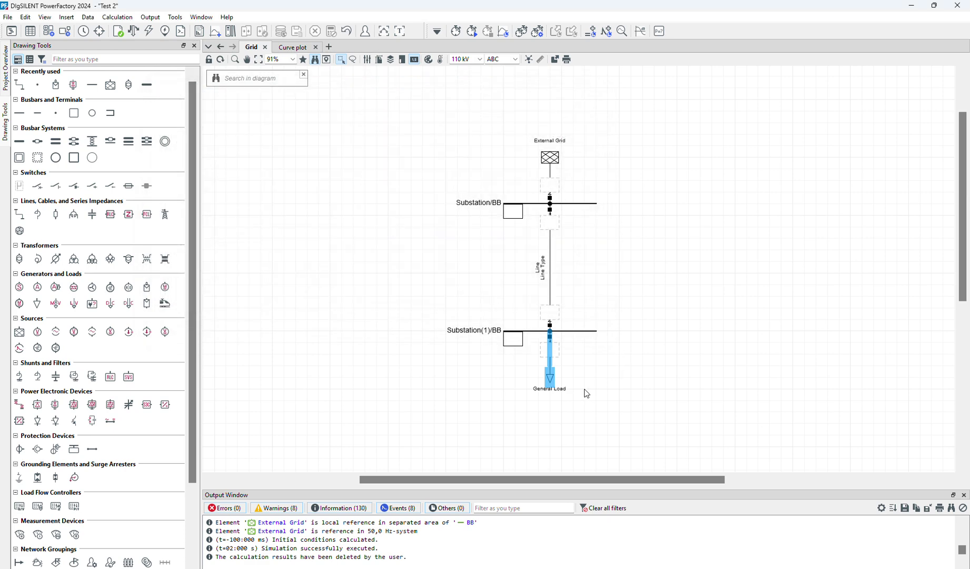
# - Add a second General Load Switch Event at 0,9 s with Action Close
pyautogui.rightClick(552, 378)
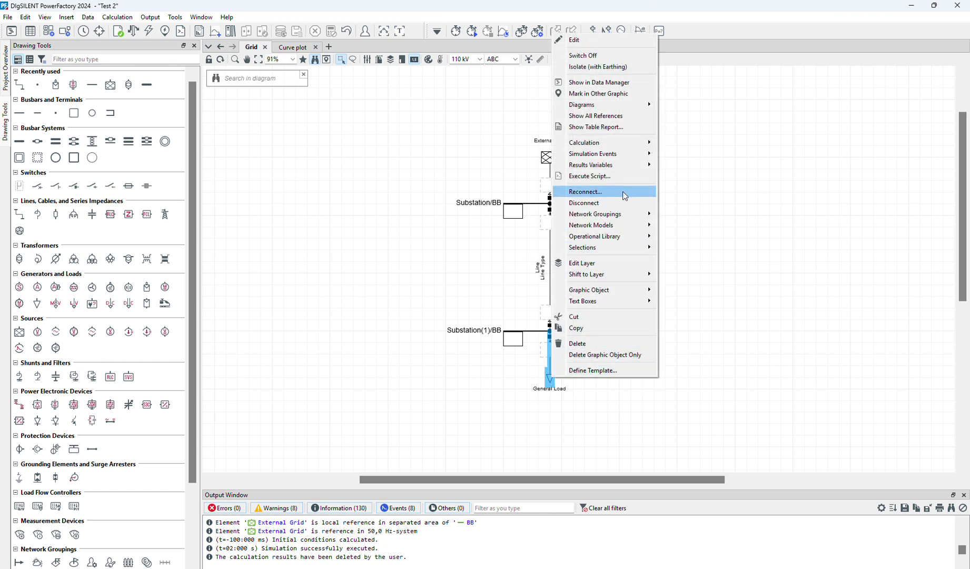
pyautogui.moveTo(599, 153)
pyautogui.click(690, 154)
pyautogui.write('0,9')
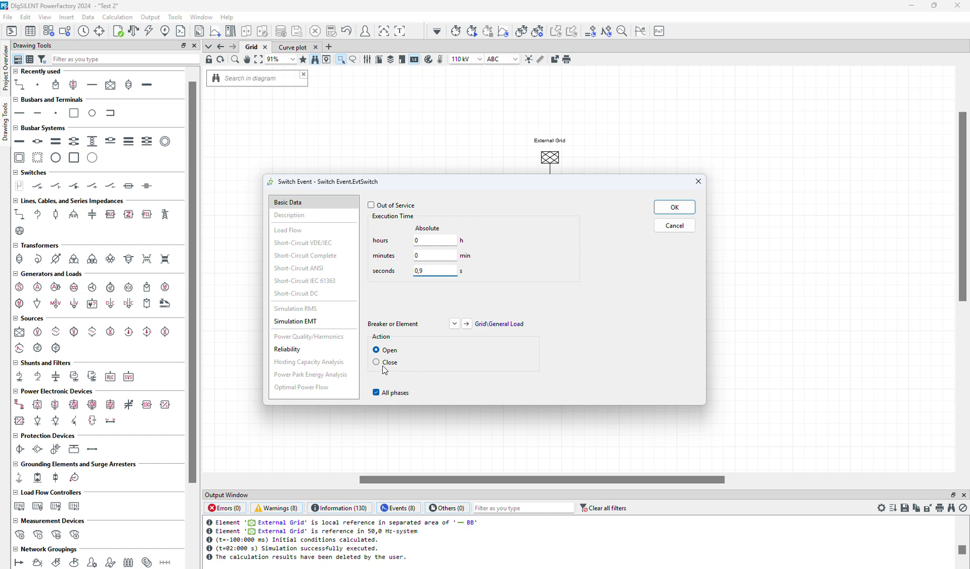
pyautogui.click(376, 362)
pyautogui.click(674, 207)
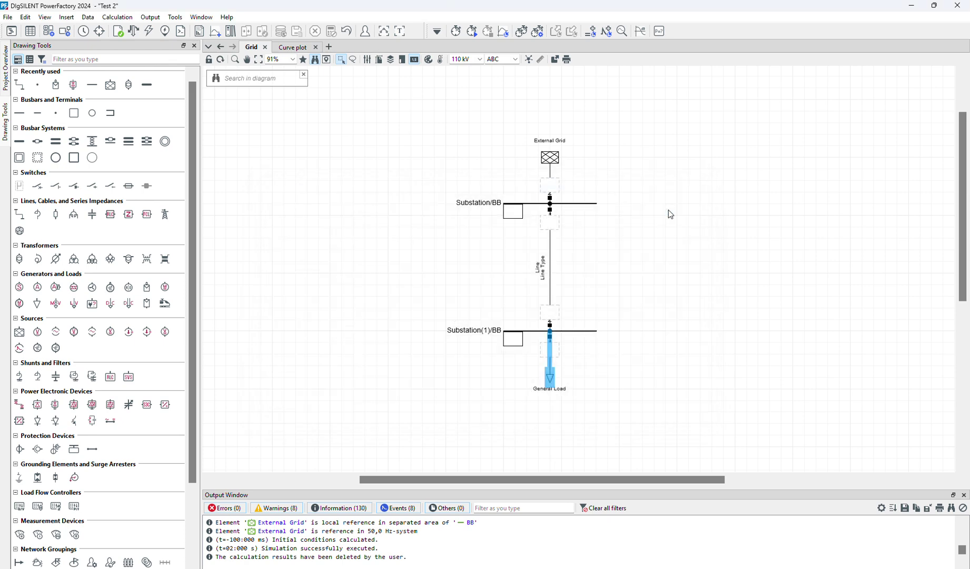
# - Calculate the EMT initial conditions, then run the simulation to its 2 s stop time
pyautogui.click(456, 31)
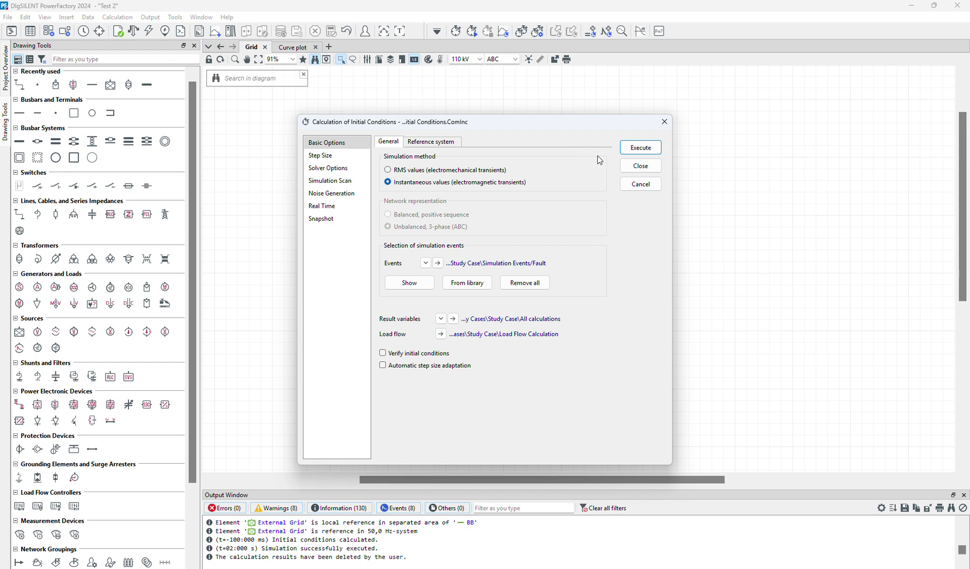
pyautogui.click(641, 148)
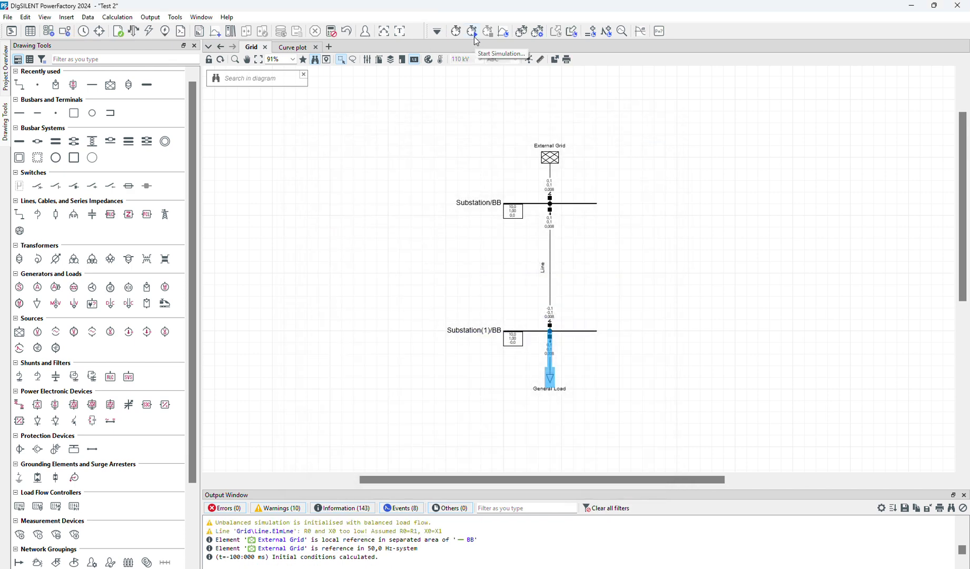
pyautogui.click(474, 32)
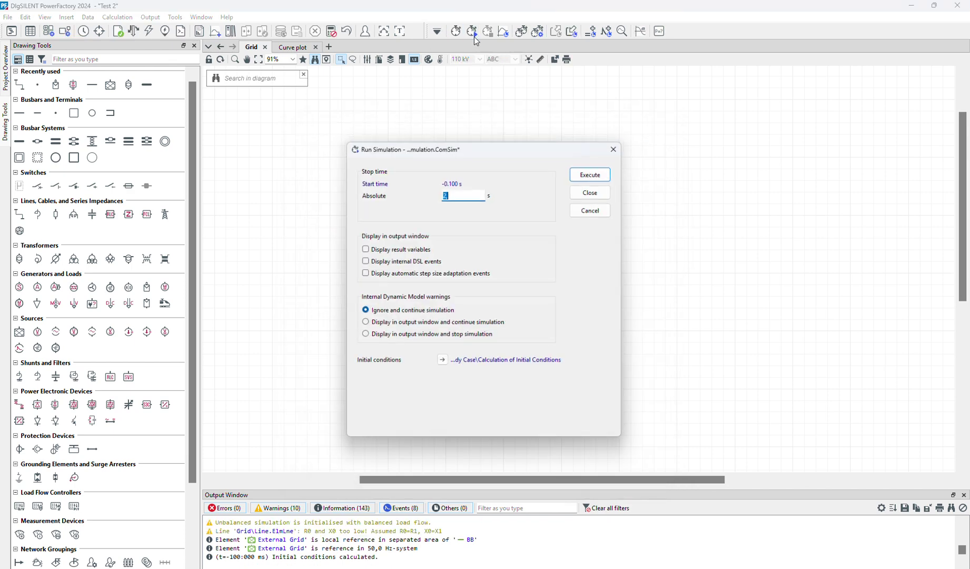
pyautogui.click(593, 173)
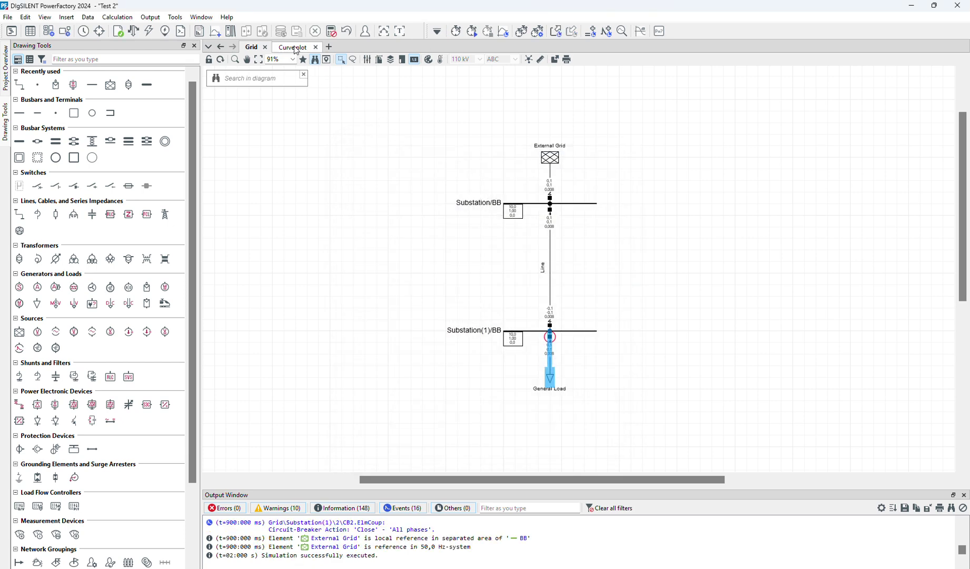
# - On the Curve plot, zoom around 0.9 s and 0.5 s, then fit the full 0–2 s range
pyautogui.click(294, 47)
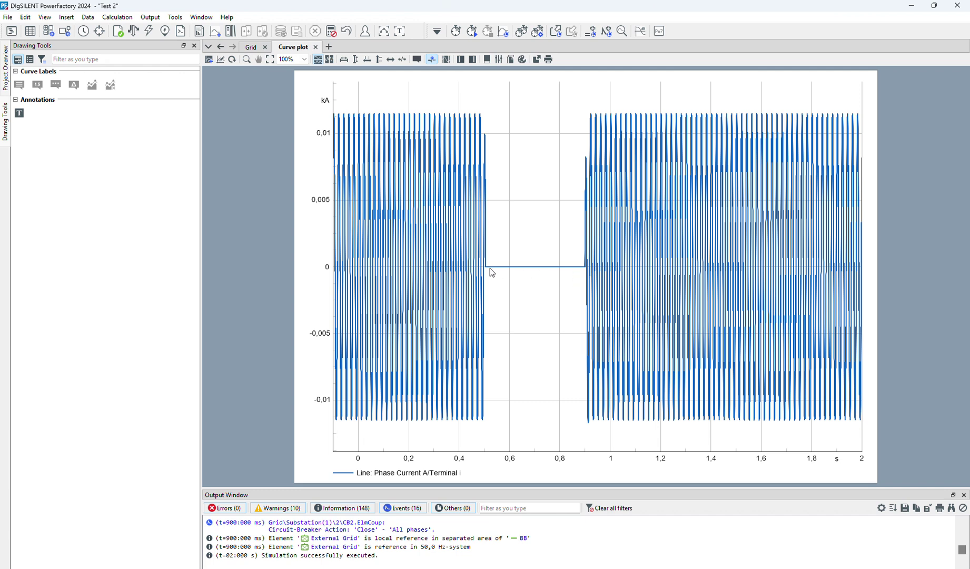
pyautogui.moveTo(604, 175)
pyautogui.click(372, 61)
pyautogui.moveTo(574, 242); pyautogui.dragTo(601, 243)
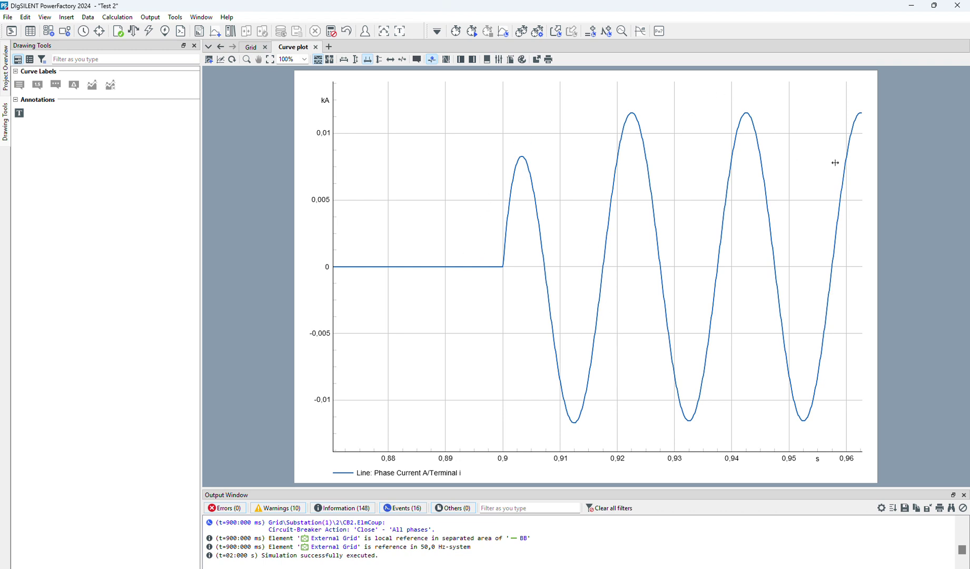
pyautogui.click(348, 61)
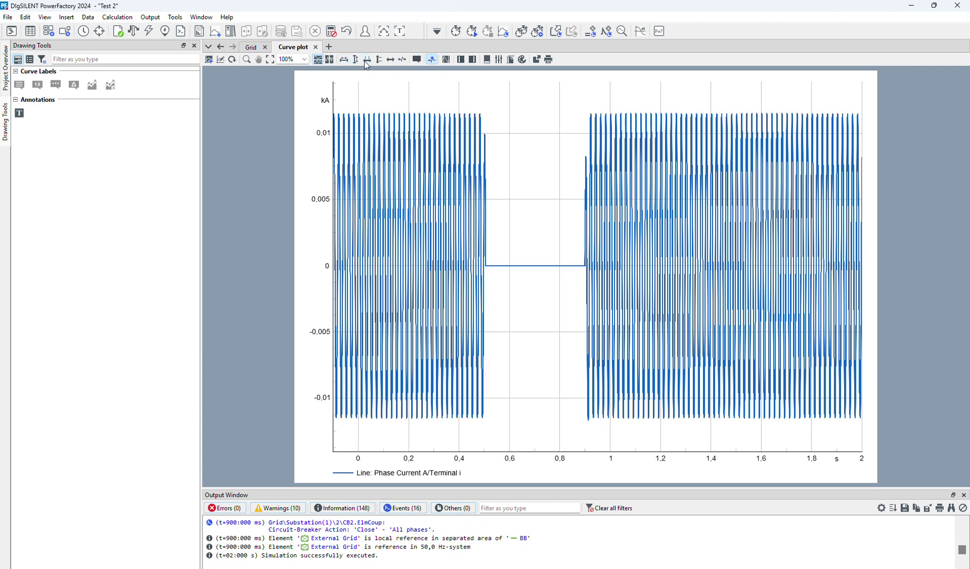
pyautogui.moveTo(466, 84); pyautogui.dragTo(500, 250)
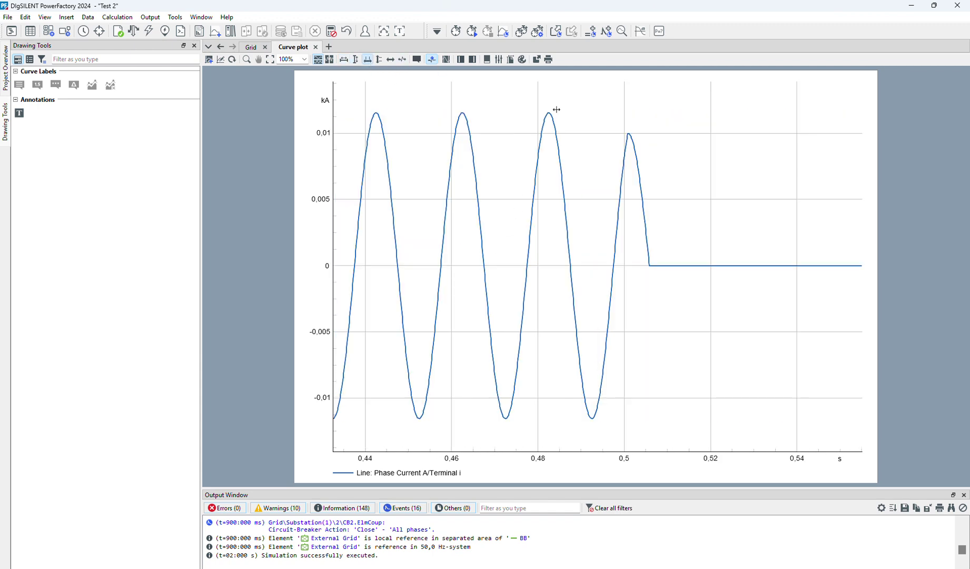
pyautogui.click(346, 59)
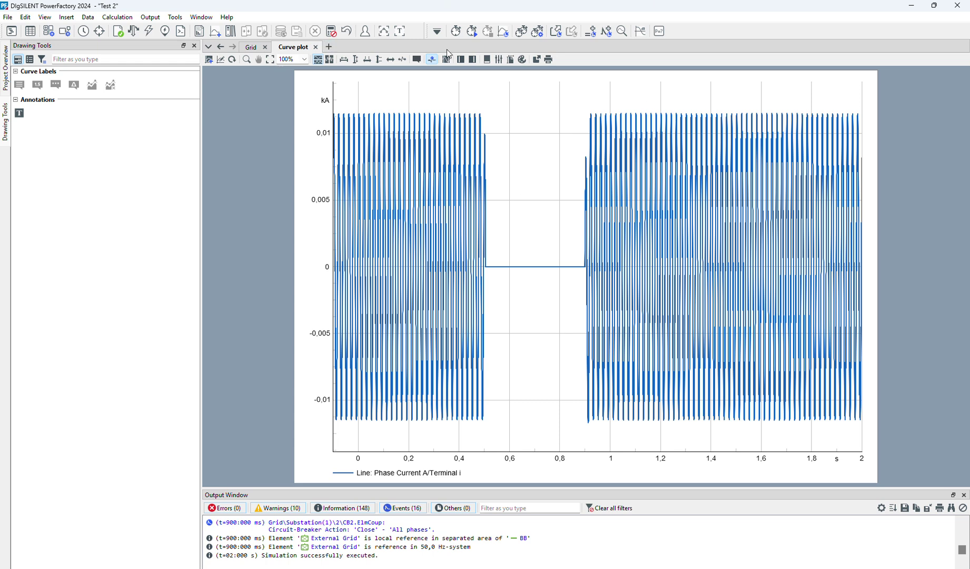
# - Reset the calculation results and reopen the simulation events list
pyautogui.click(607, 31)
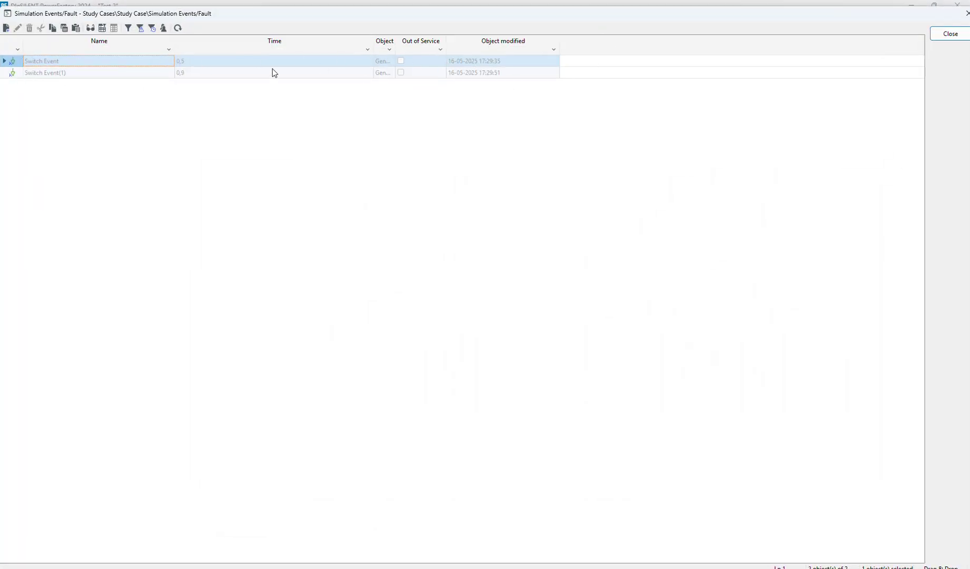
pyautogui.click(950, 34)
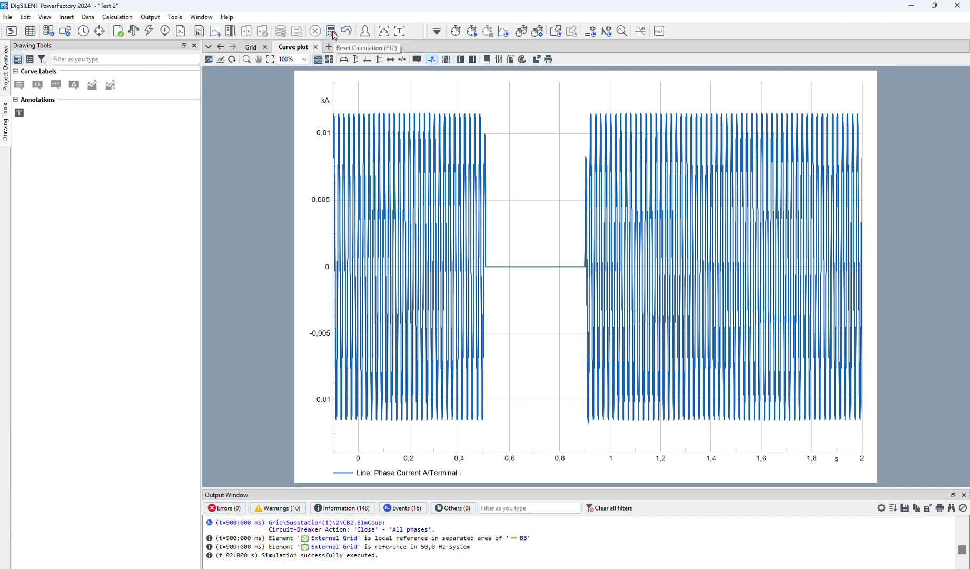
pyautogui.click(333, 31)
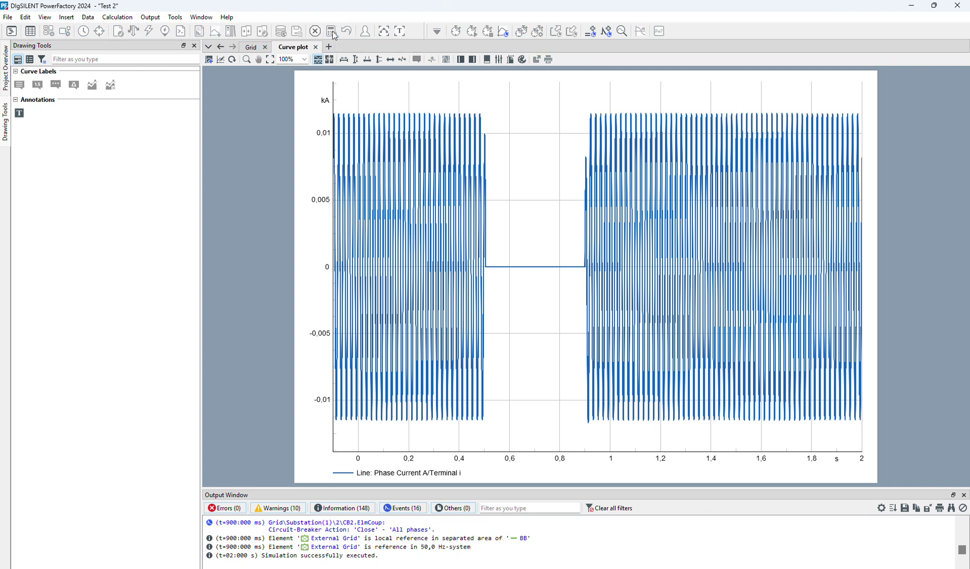
pyautogui.click(608, 32)
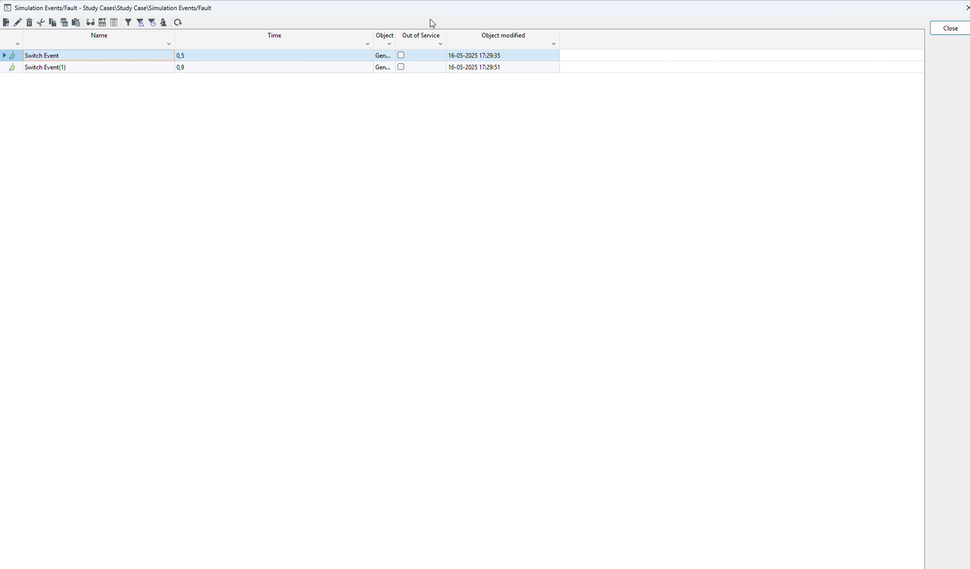
# - Delete both switch events, confirming each deletion, and close the empty events list
pyautogui.click(436, 108)
pyautogui.press('Delete')
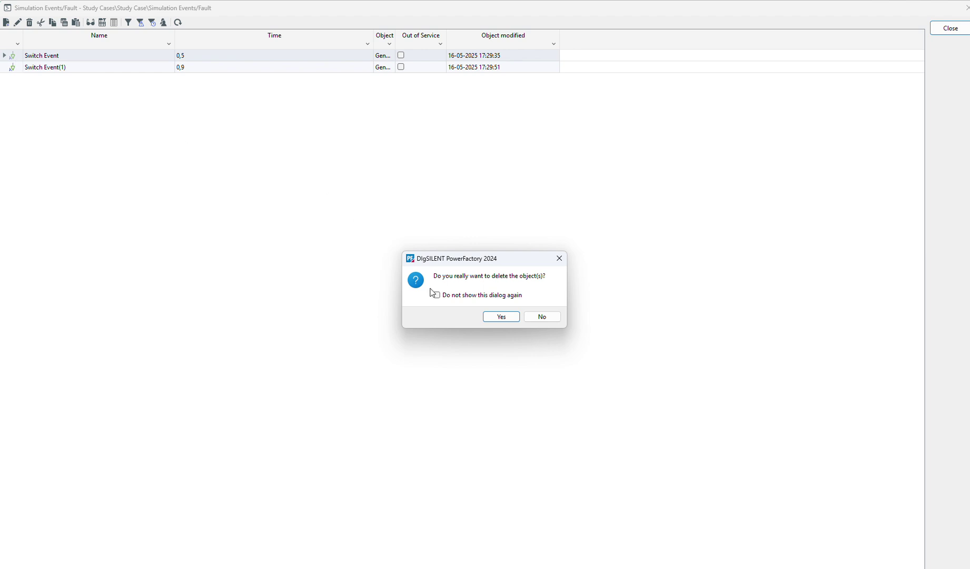
pyautogui.click(501, 316)
pyautogui.click(45, 56)
pyautogui.press('Delete')
pyautogui.click(501, 317)
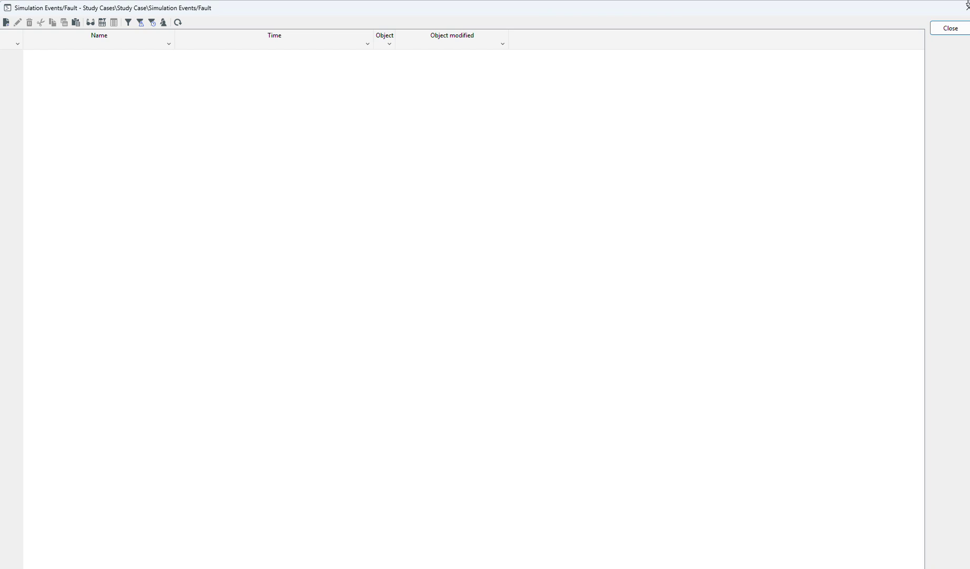
pyautogui.click(950, 28)
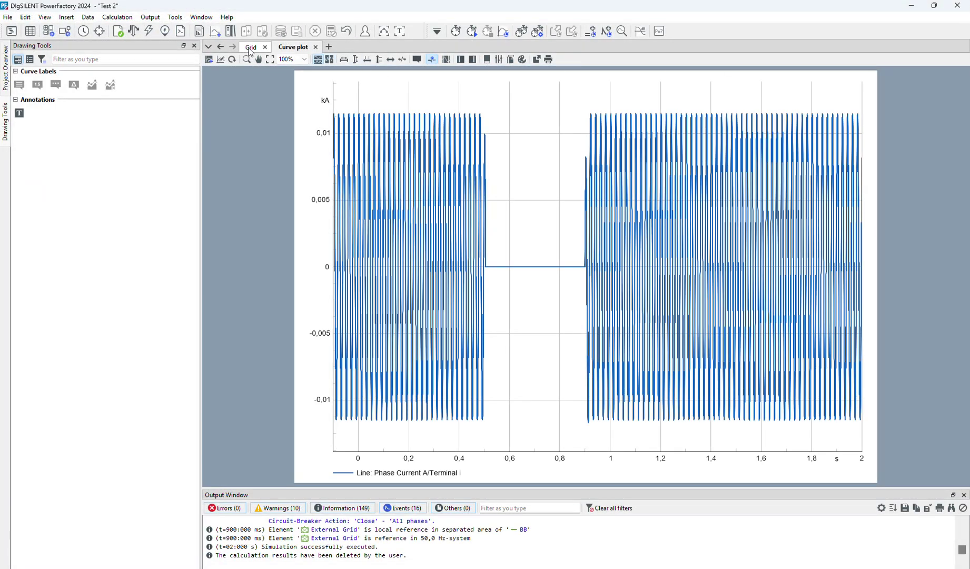
# - Recalculate initial conditions and rerun the simulation with no events defined
pyautogui.click(456, 31)
pyautogui.click(655, 148)
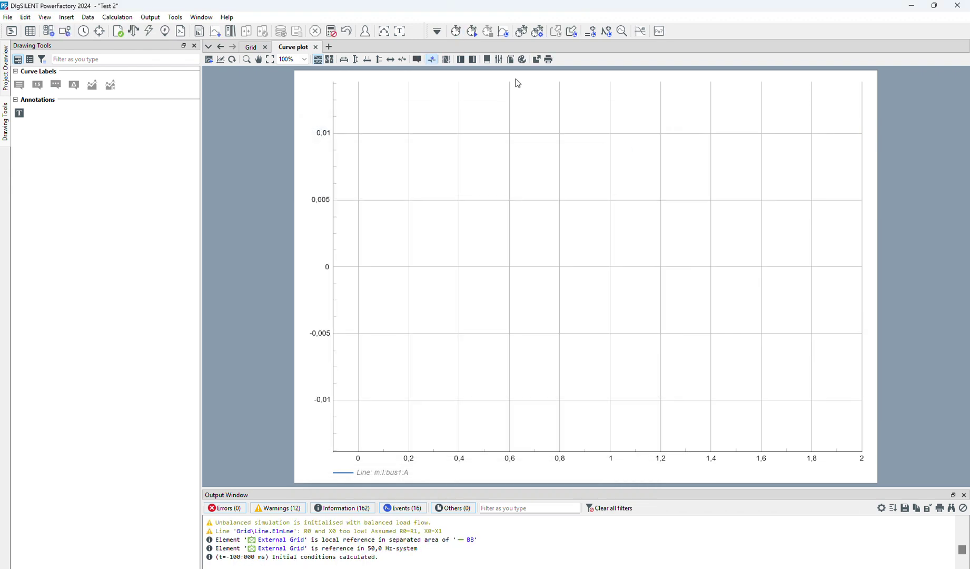
pyautogui.click(472, 31)
pyautogui.click(588, 173)
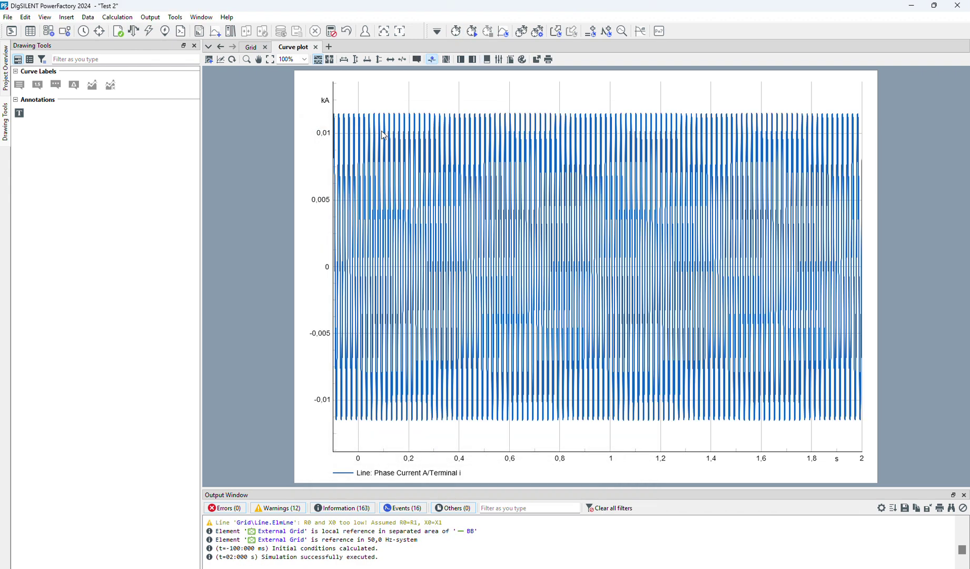
# - Return to the Grid diagram, reset the results and select the Substation(1)/BB busbar
pyautogui.click(251, 47)
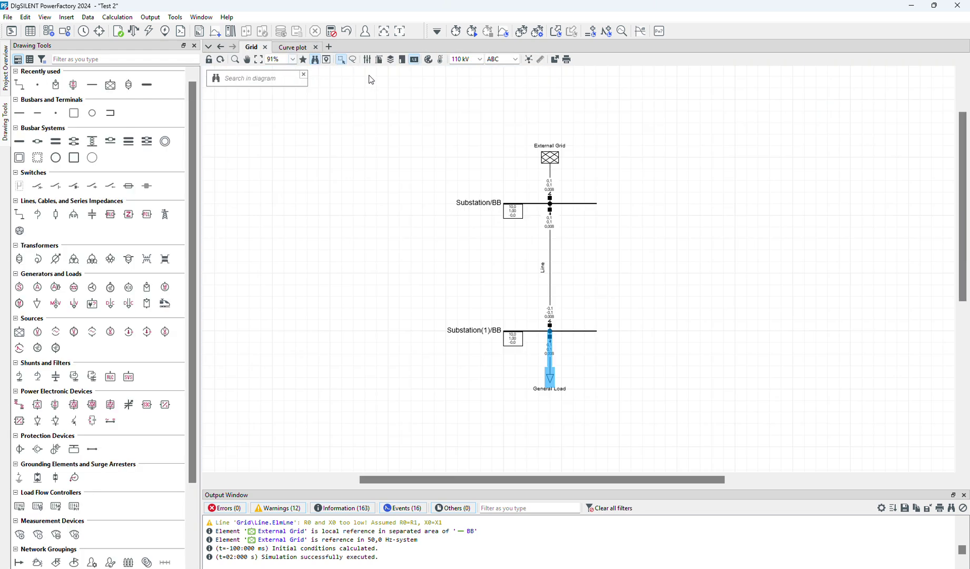
pyautogui.click(332, 31)
pyautogui.click(575, 333)
# - Create a 3-Phase Short-Circuit event at 0,5 s on Substation(1)/BB, then show the Curve plot
pyautogui.rightClick(576, 336)
pyautogui.moveTo(614, 143)
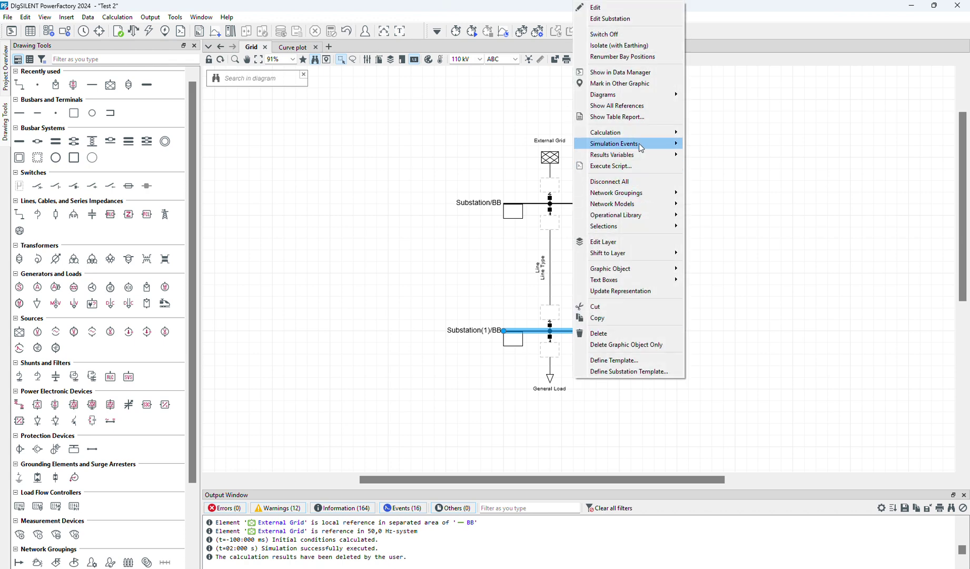
pyautogui.click(725, 155)
pyautogui.write('0,5')
pyautogui.click(421, 245)
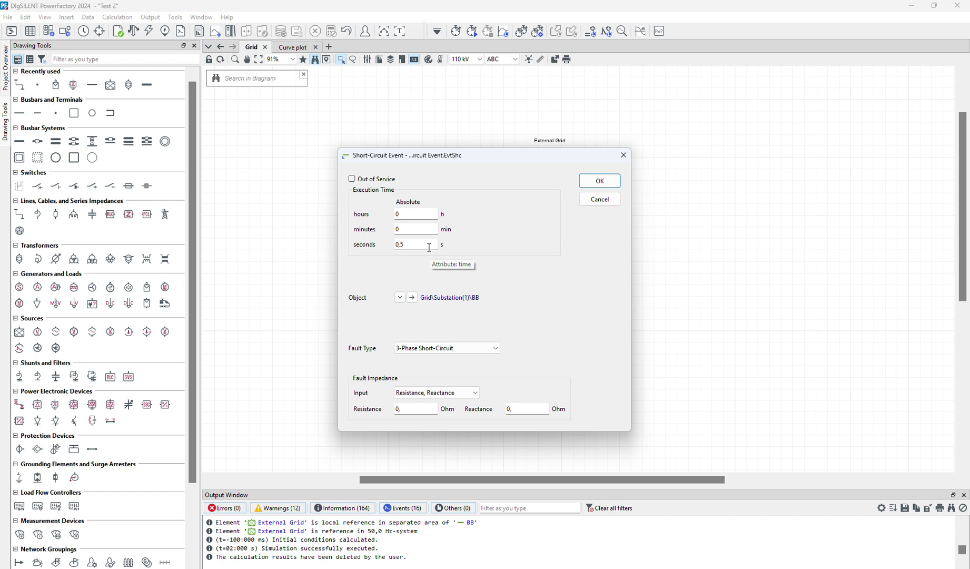
pyautogui.click(448, 348)
pyautogui.click(445, 369)
pyautogui.click(589, 186)
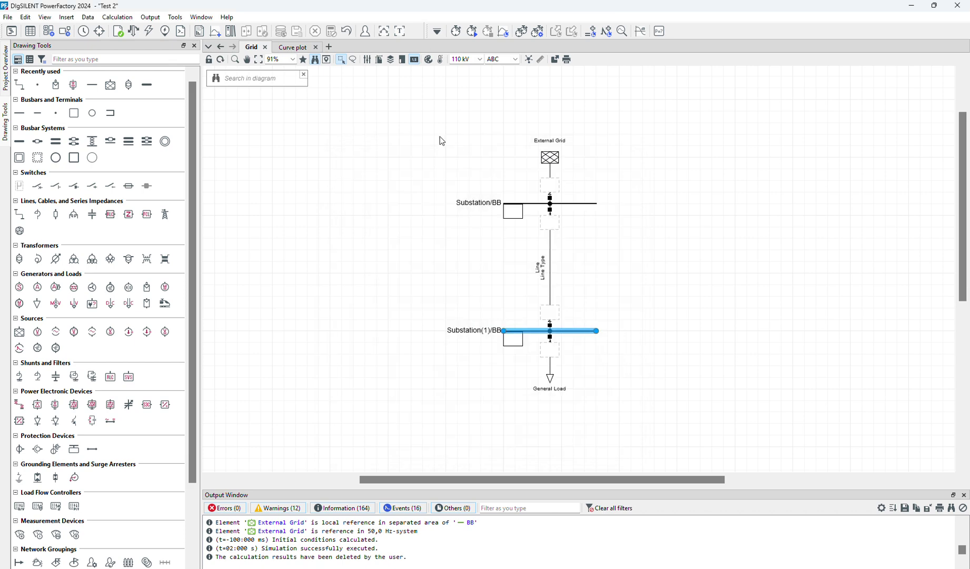
pyautogui.click(294, 47)
# - Run initial conditions and the fault simulation, fit the y-axis, and zoom near 0.5 s
pyautogui.click(455, 30)
pyautogui.click(640, 150)
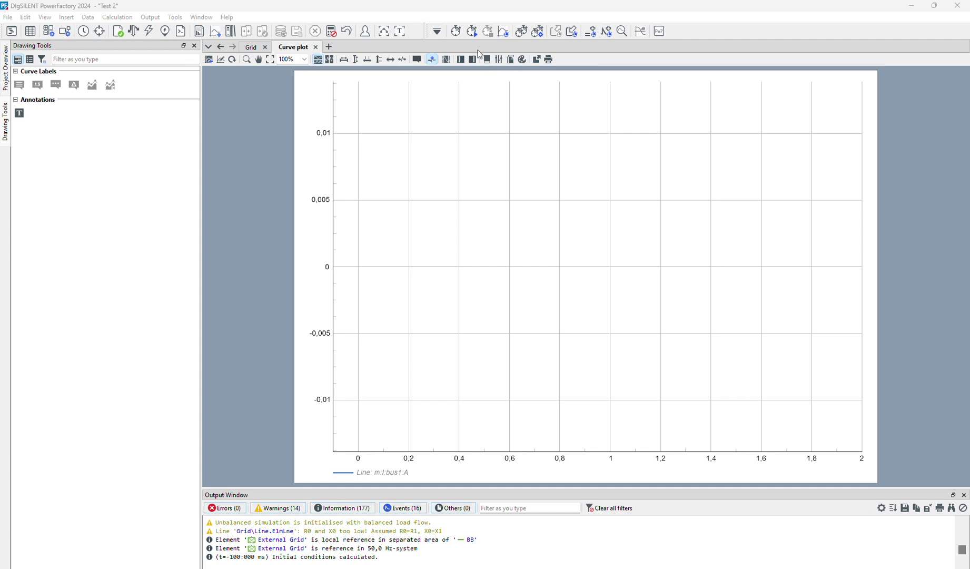
pyautogui.click(475, 33)
pyautogui.click(593, 172)
pyautogui.click(355, 59)
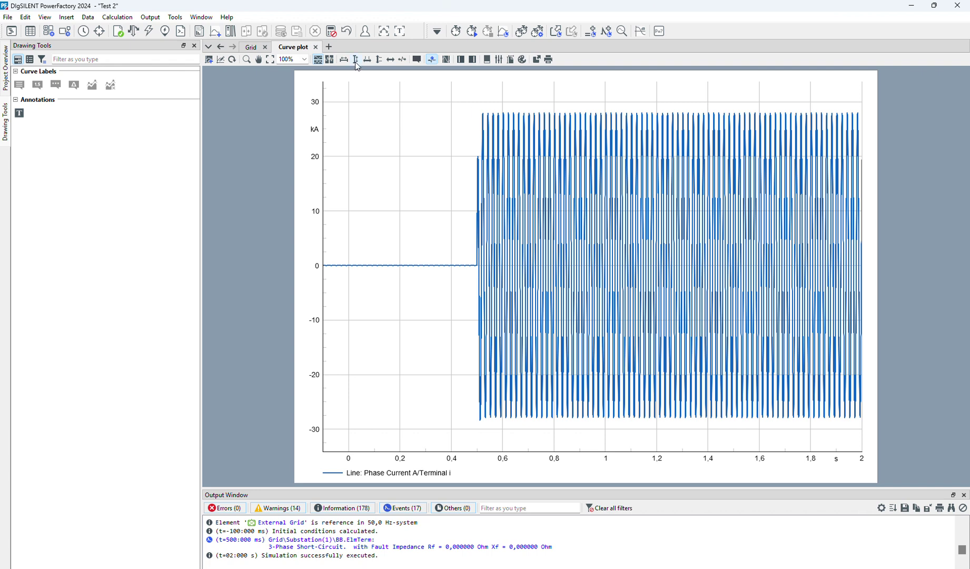
pyautogui.moveTo(464, 212); pyautogui.dragTo(494, 205)
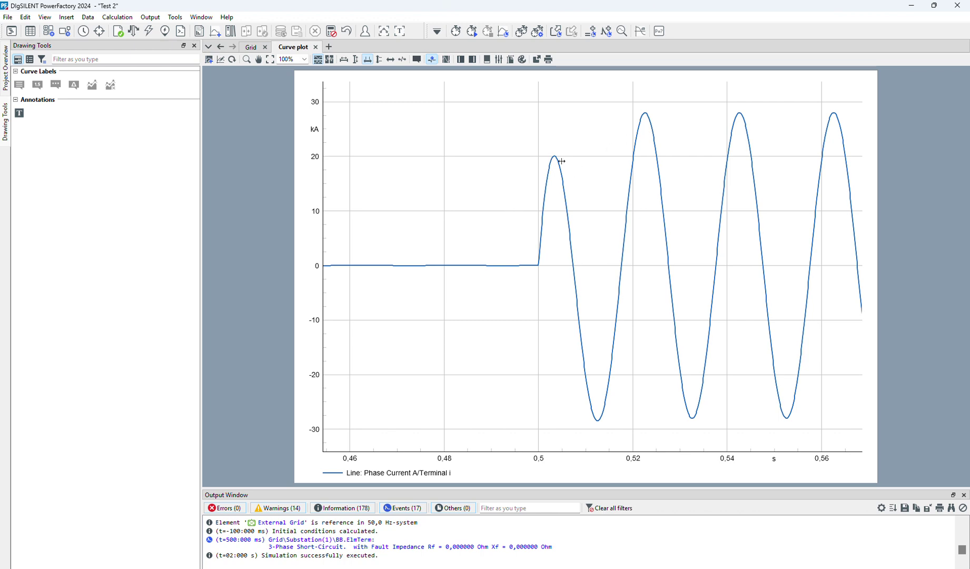